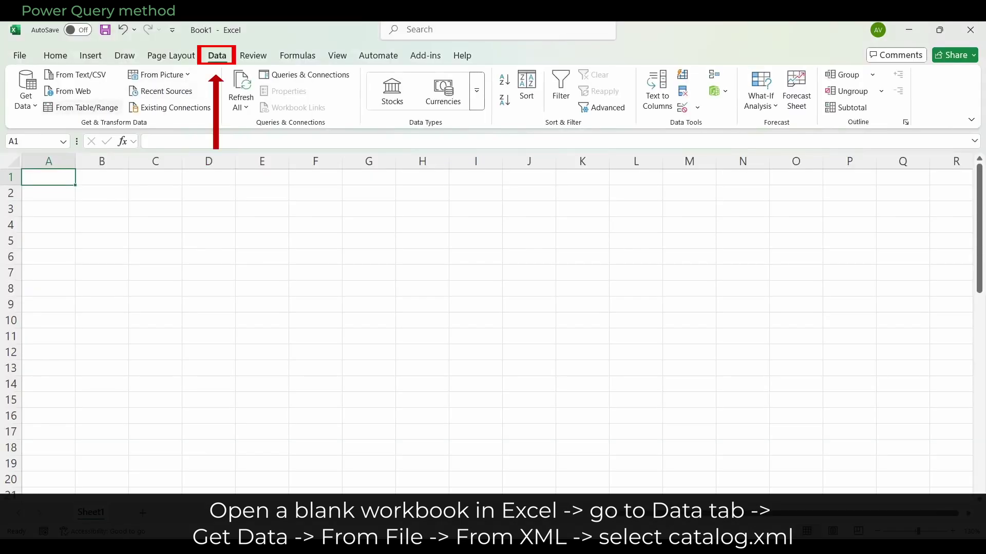
- Import the catalog XML file as a data source and open its book table for transformation in Power Query
{"action": "left_click", "coordinate": [26, 90]}
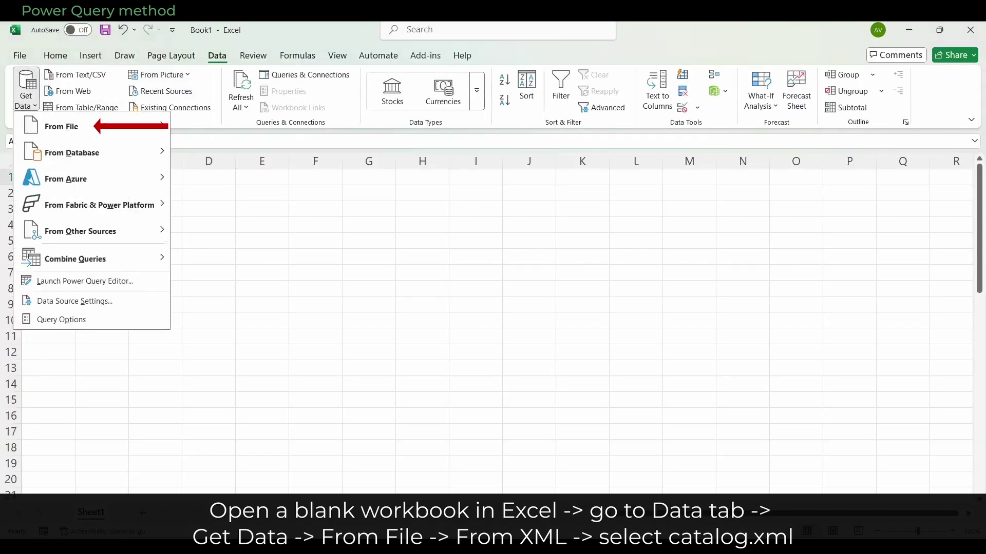
{"action": "mouse_move", "coordinate": [62, 126]}
{"action": "left_click", "coordinate": [221, 178]}
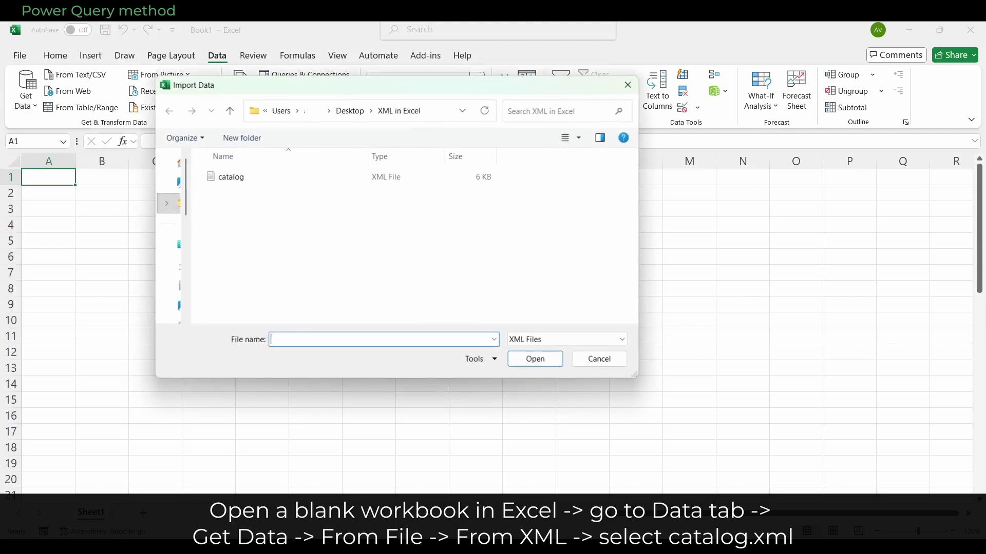
{"action": "left_click", "coordinate": [231, 177]}
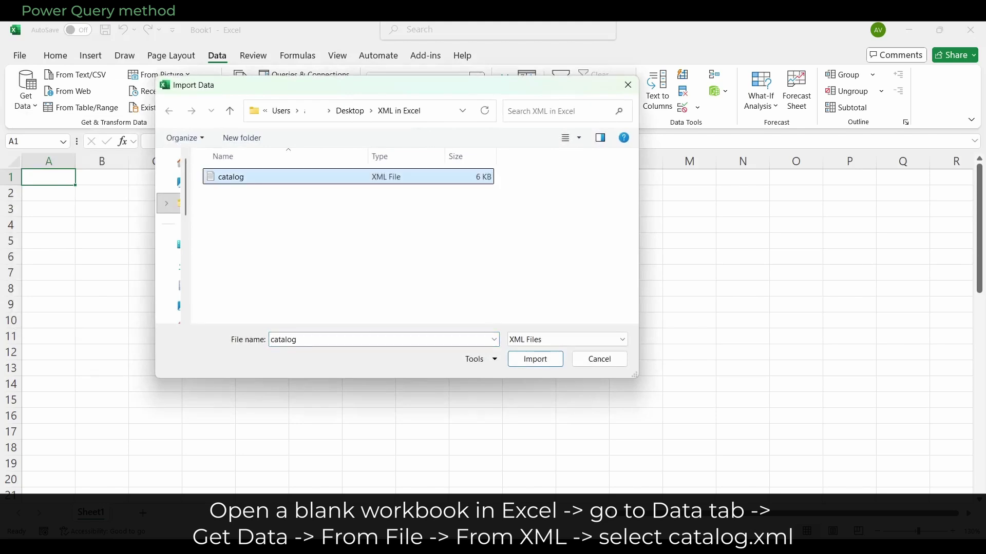
{"action": "left_click", "coordinate": [535, 359]}
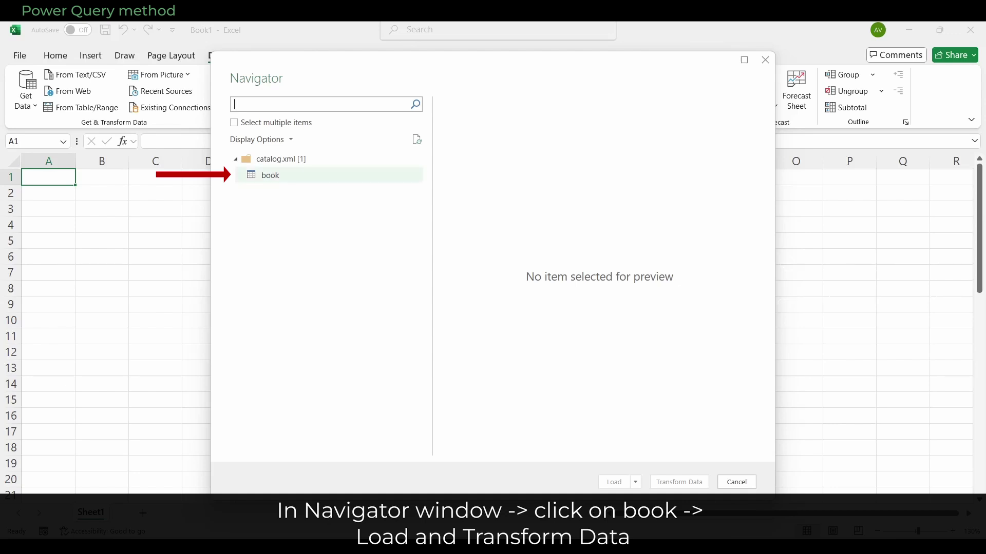
{"action": "left_click", "coordinate": [270, 175]}
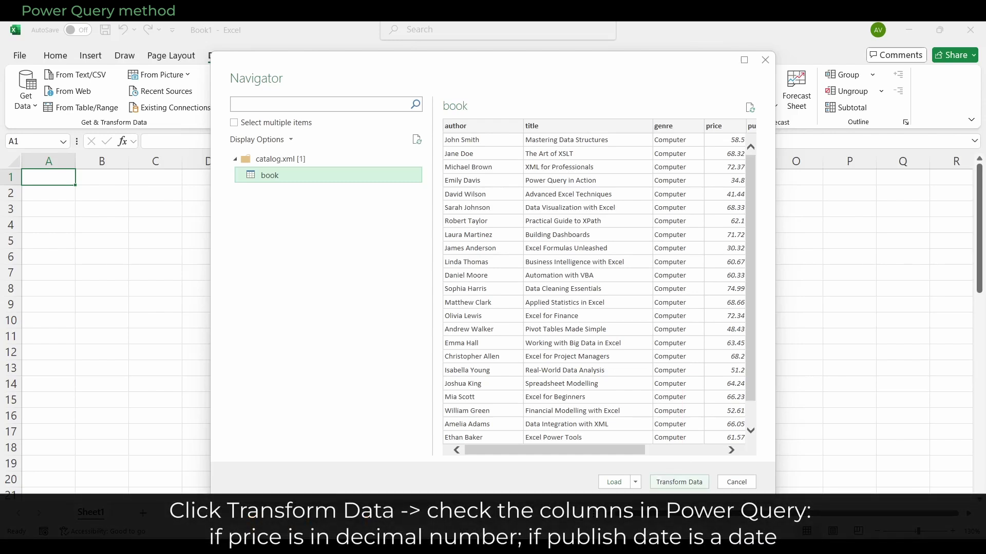
{"action": "left_click", "coordinate": [679, 482]}
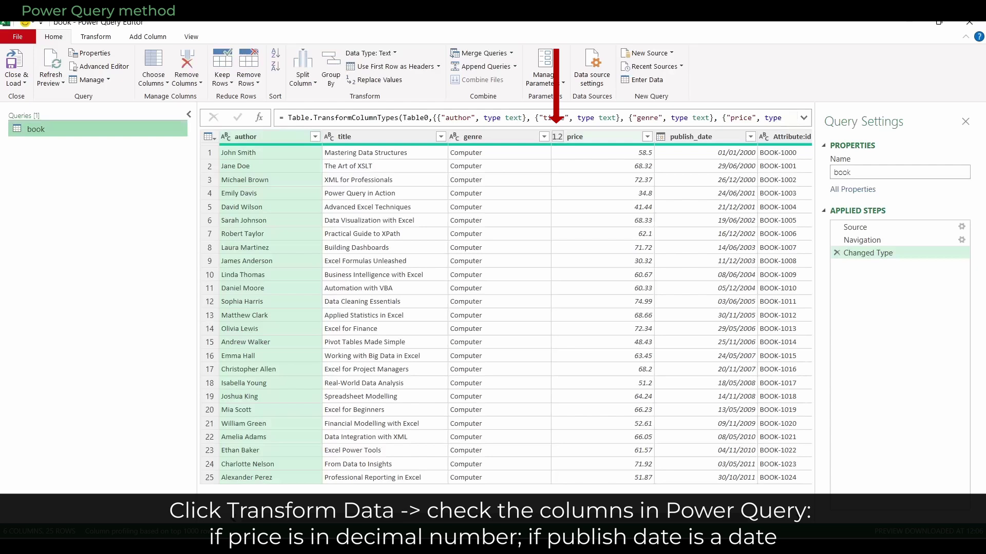
- Check the data types of the price, publish_date and Attribute:id columns, and load the book query into the workbook
{"action": "left_click", "coordinate": [557, 136]}
{"action": "left_click", "coordinate": [660, 137]}
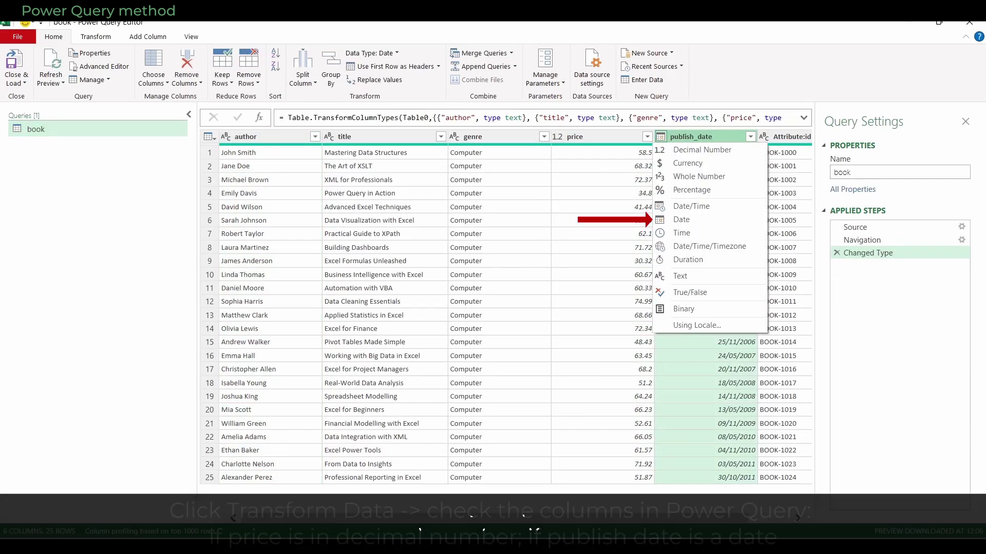
{"action": "left_click", "coordinate": [791, 136]}
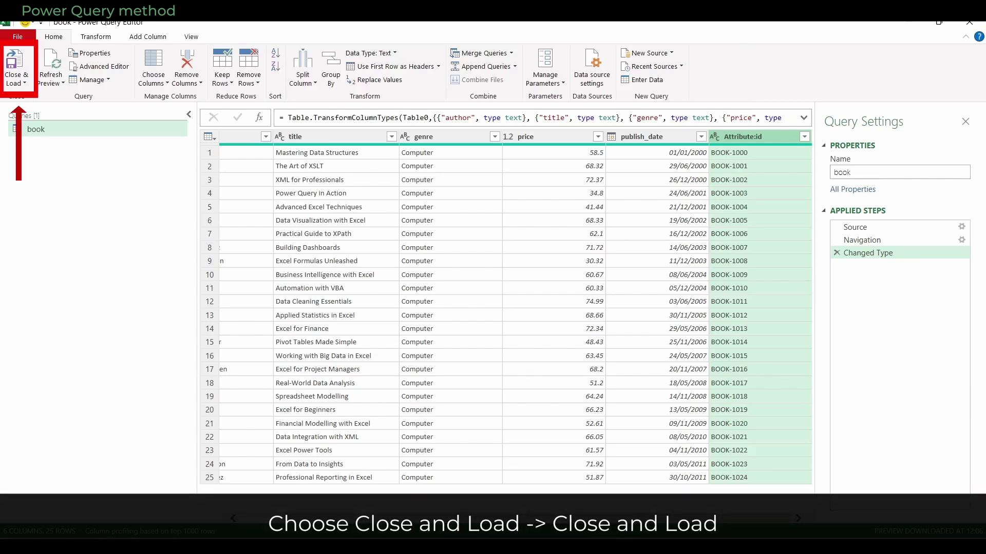
{"action": "left_click", "coordinate": [16, 79]}
{"action": "left_click", "coordinate": [48, 96]}
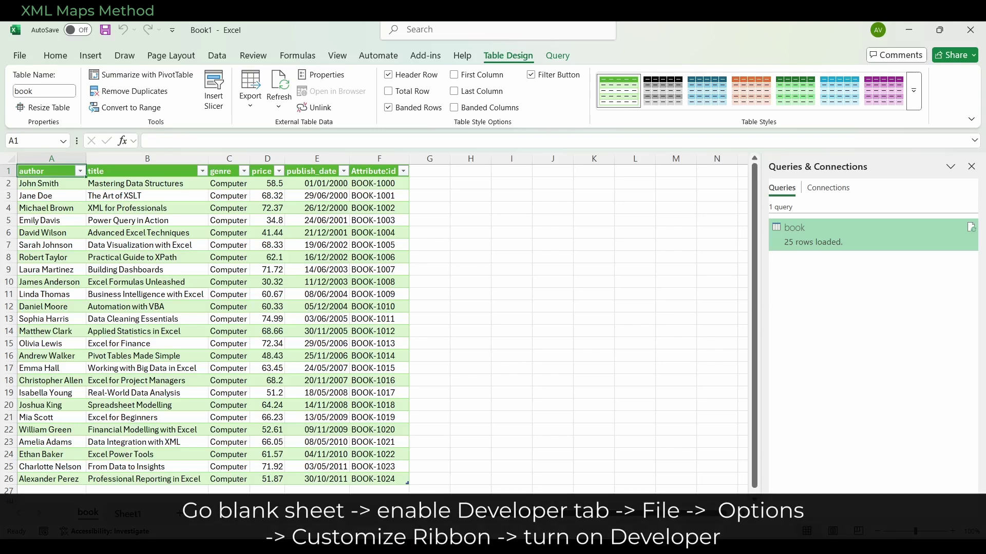
- Go to the blank Sheet1 and enable the Developer tab in the ribbon customization options
{"action": "key", "text": "ctrl+Page_Down"}
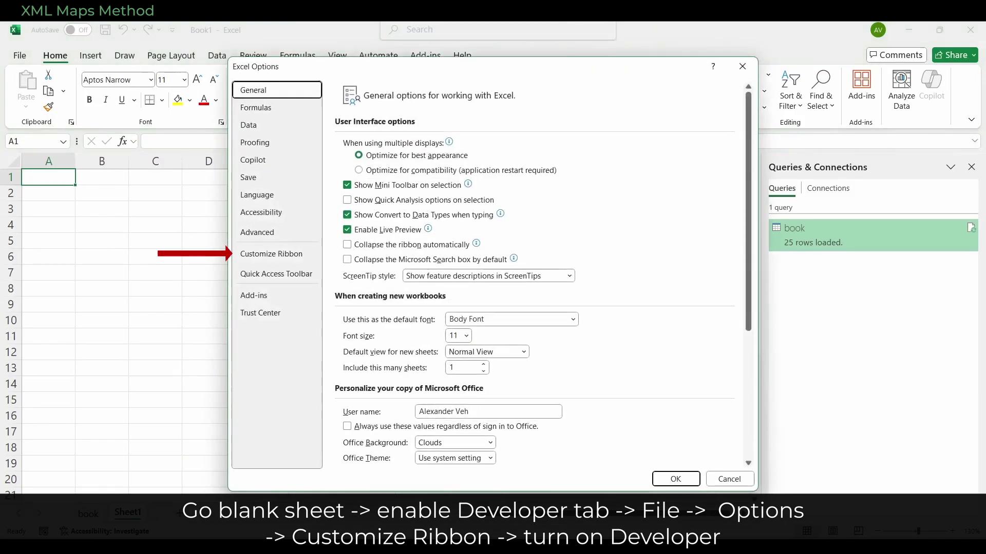
{"action": "left_click", "coordinate": [271, 255]}
{"action": "scroll", "coordinate": [616, 360], "scroll_direction": "down", "scroll_amount": 2}
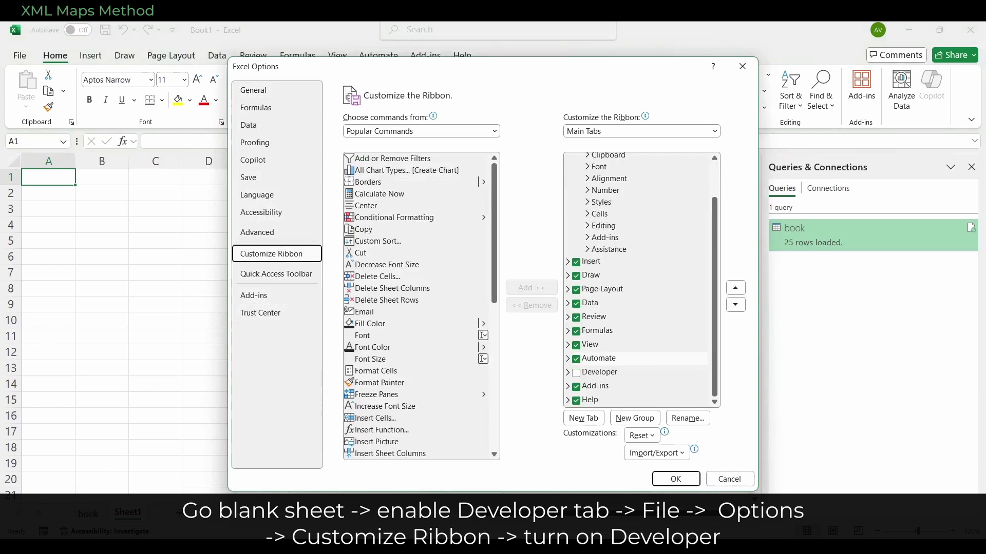
{"action": "left_click", "coordinate": [576, 373]}
{"action": "left_click", "coordinate": [676, 479]}
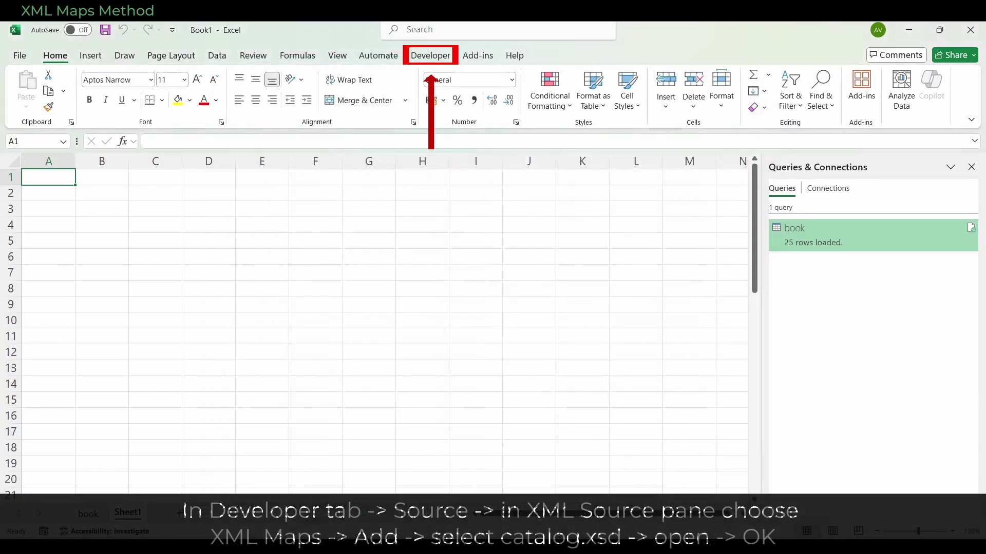
- Add catalog.xsd to the workbook as an XML map from the XML Source pane
{"action": "left_click", "coordinate": [430, 55]}
{"action": "left_click", "coordinate": [418, 86]}
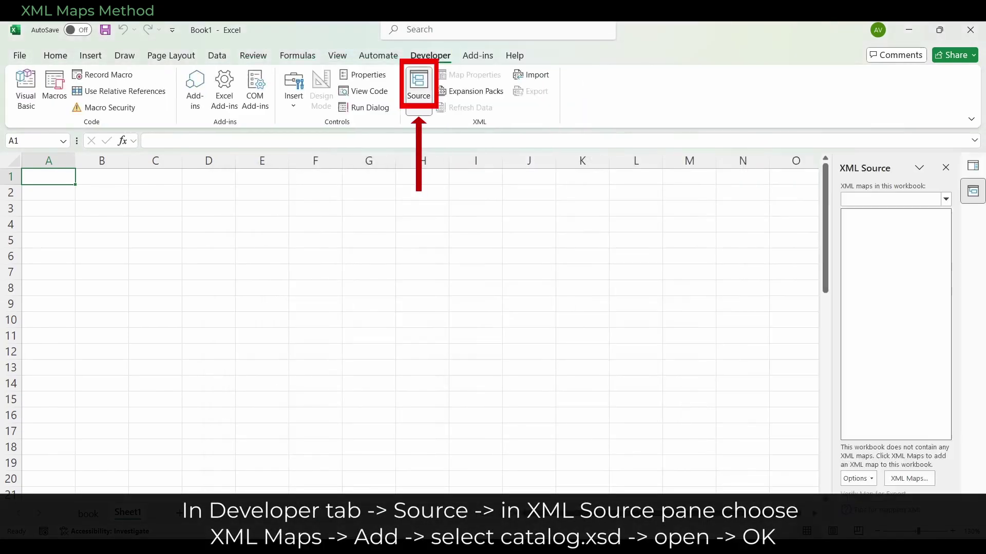
{"action": "left_click", "coordinate": [909, 478]}
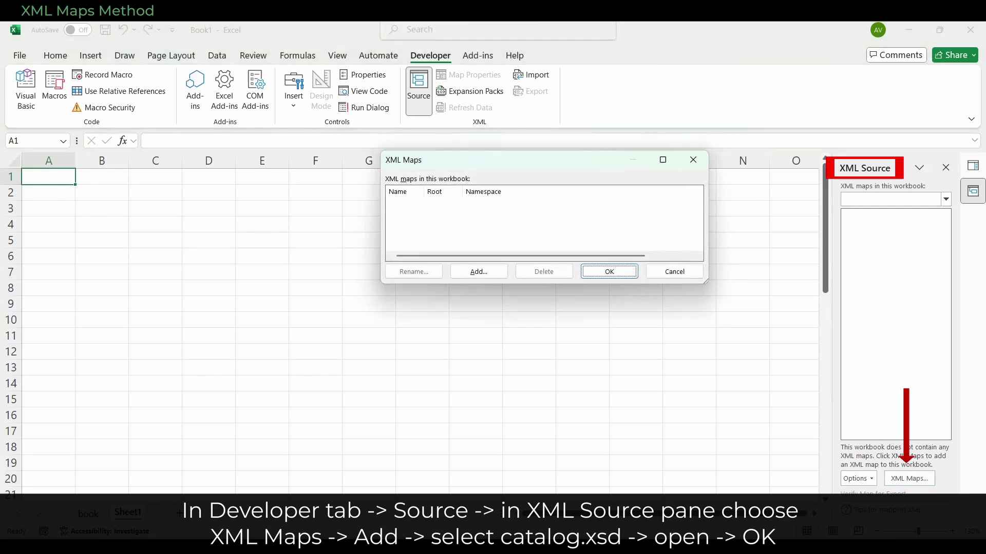
{"action": "left_click", "coordinate": [478, 272]}
{"action": "left_click", "coordinate": [468, 291]}
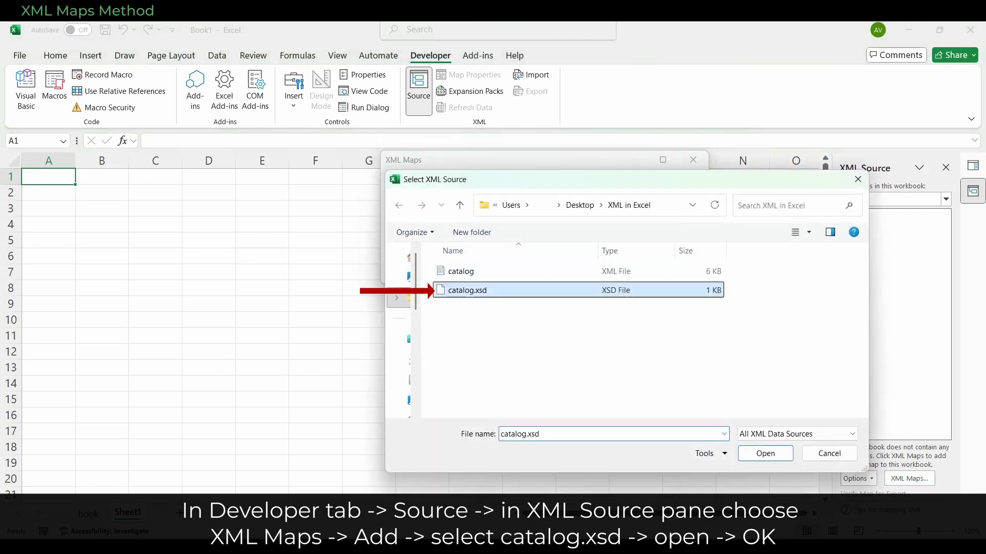
{"action": "left_click", "coordinate": [765, 454]}
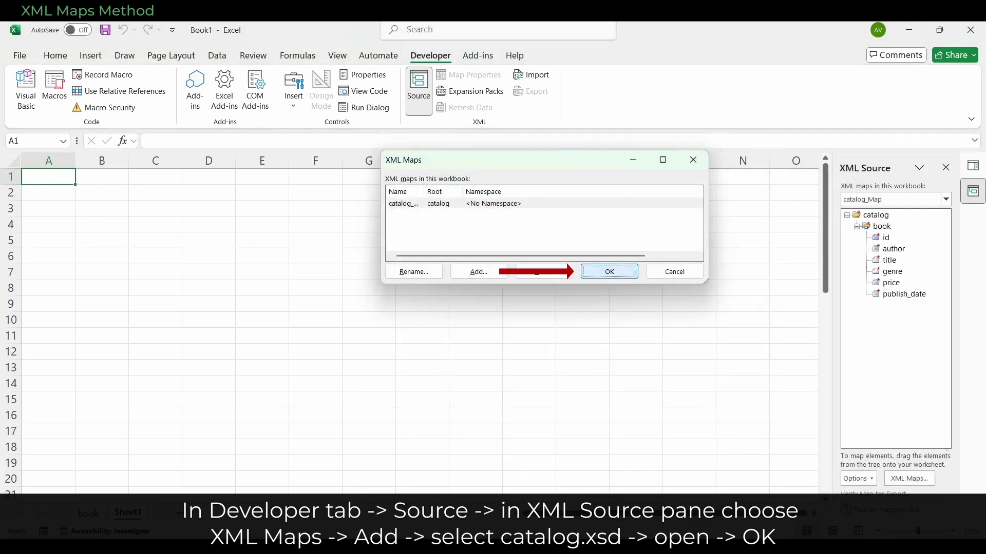
{"action": "left_click", "coordinate": [610, 272]}
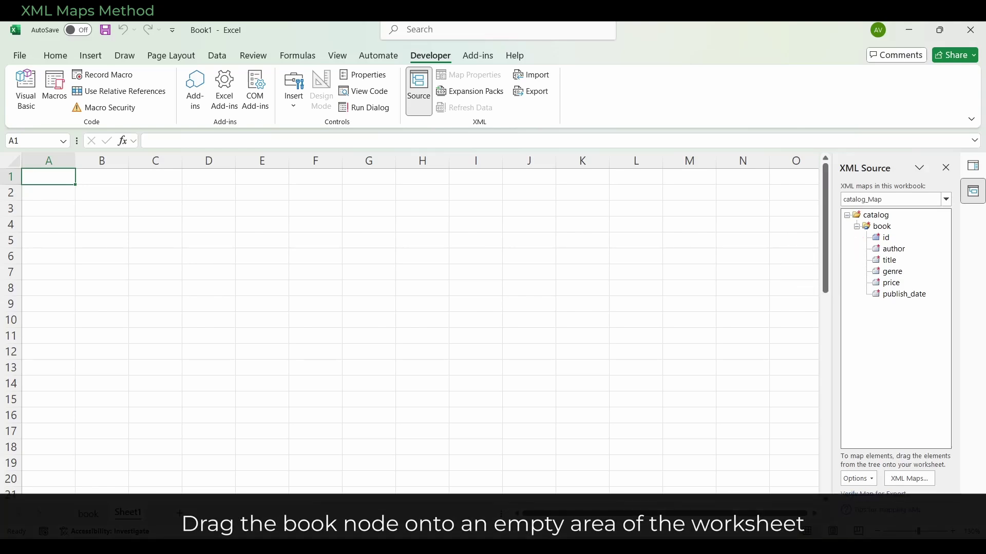
- Map the book element with all its fields to cell A1 of Sheet1 and import the catalog XML file into it
{"action": "left_click", "coordinate": [881, 226]}
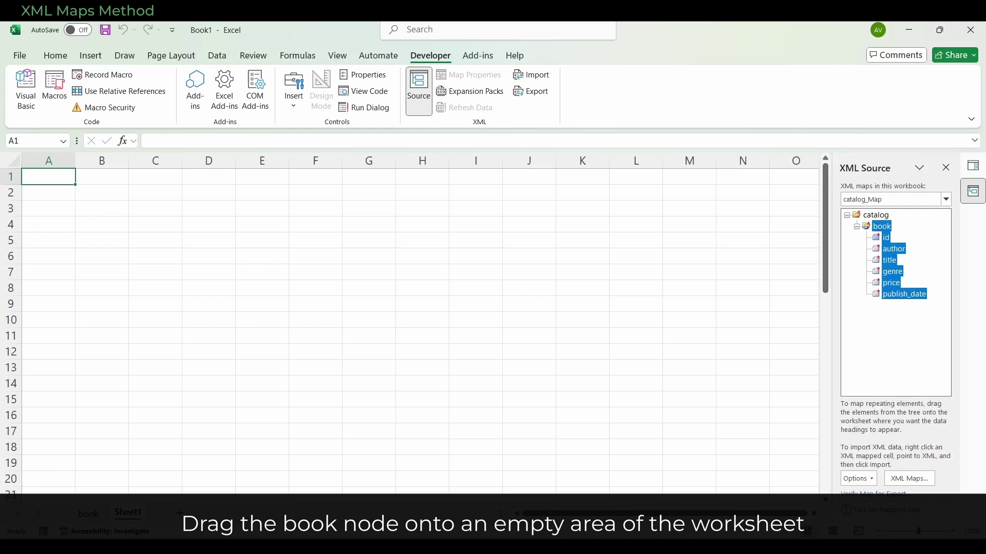
{"action": "left_click_drag", "start_coordinate": [882, 226], "coordinate": [49, 177]}
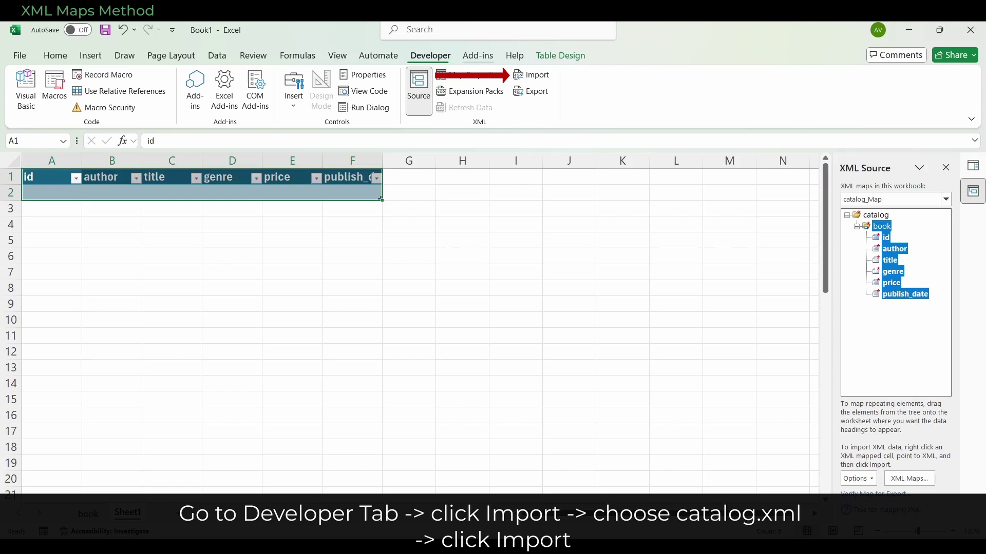
{"action": "left_click", "coordinate": [532, 75]}
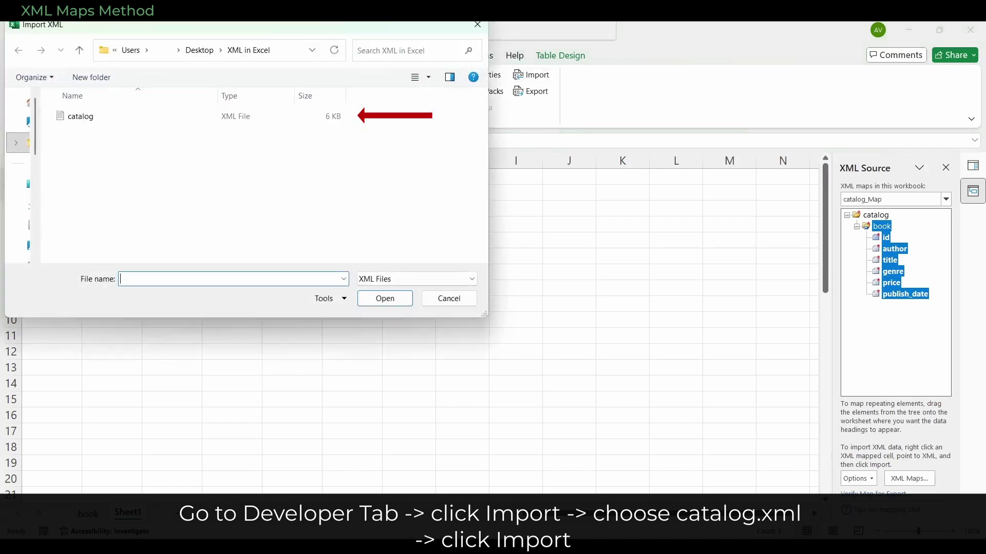
{"action": "left_click", "coordinate": [81, 116]}
{"action": "key", "text": "Return"}
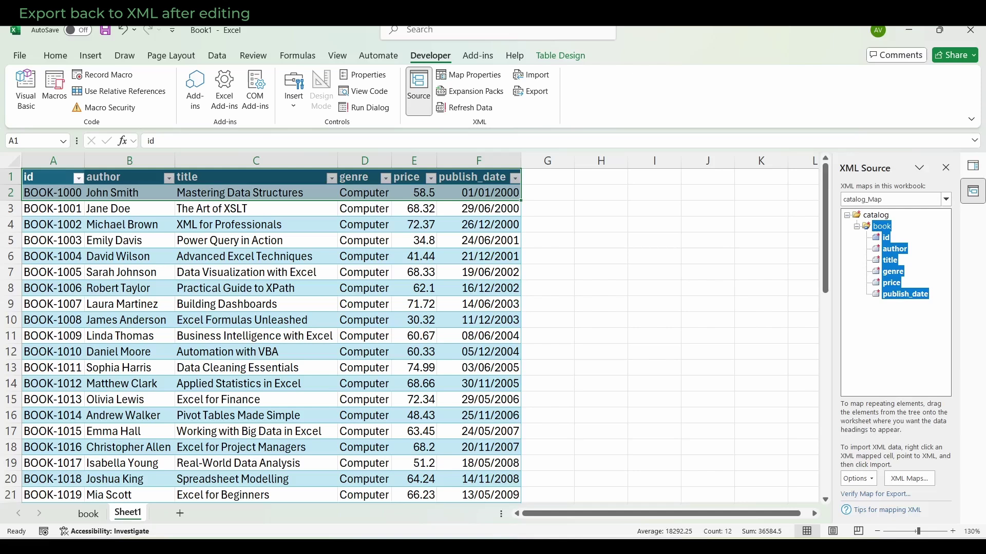
- Duplicate the table's data rows A2:F26 by copying them and pasting them directly below, starting at cell A27
{"action": "left_click", "coordinate": [53, 193]}
{"action": "scroll", "coordinate": [478, 360], "scroll_direction": "down", "scroll_amount": 4}
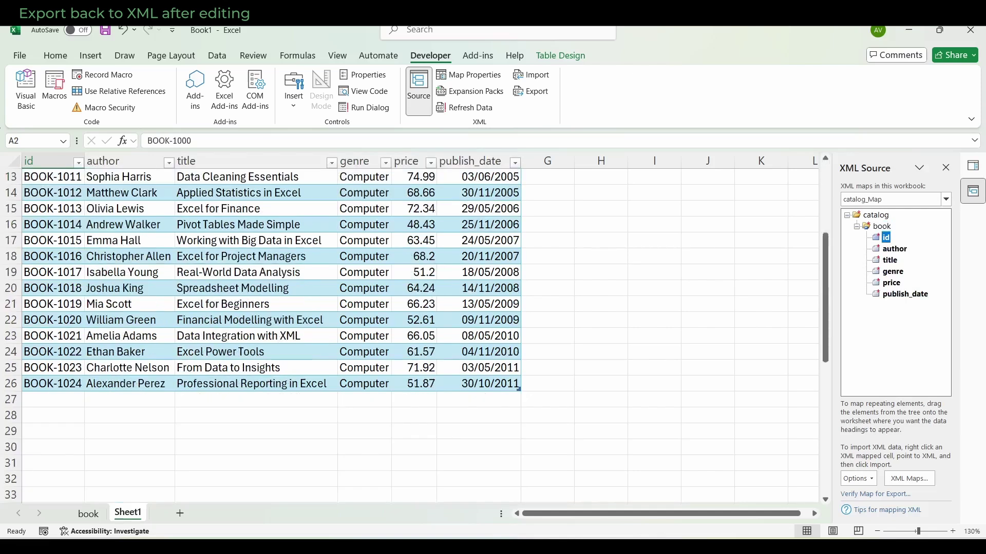
{"action": "left_click", "coordinate": [482, 384], "text": "shift"}
{"action": "key", "text": "ctrl+c"}
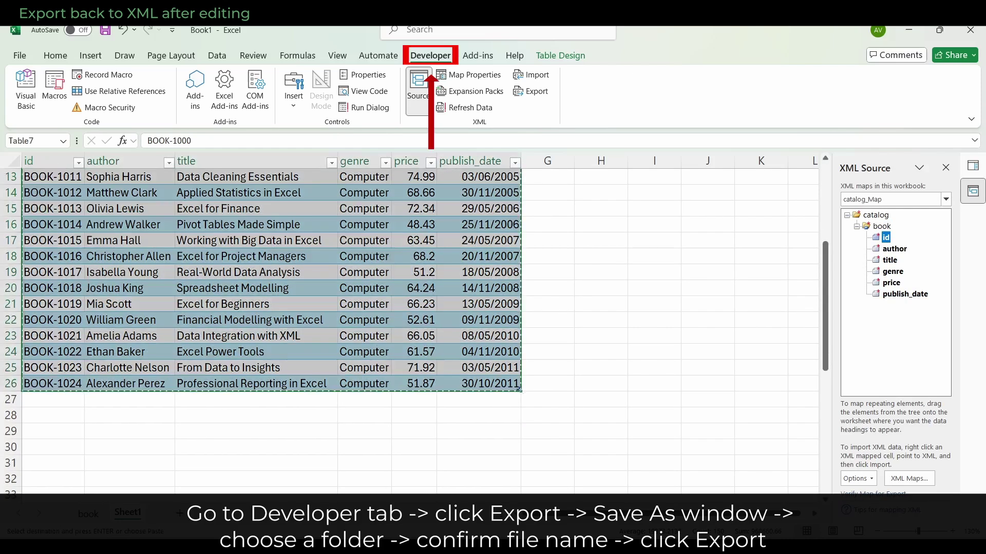
{"action": "left_click", "coordinate": [53, 400]}
{"action": "key", "text": "ctrl+v"}
{"action": "scroll", "coordinate": [271, 329], "scroll_direction": "up", "scroll_amount": 4}
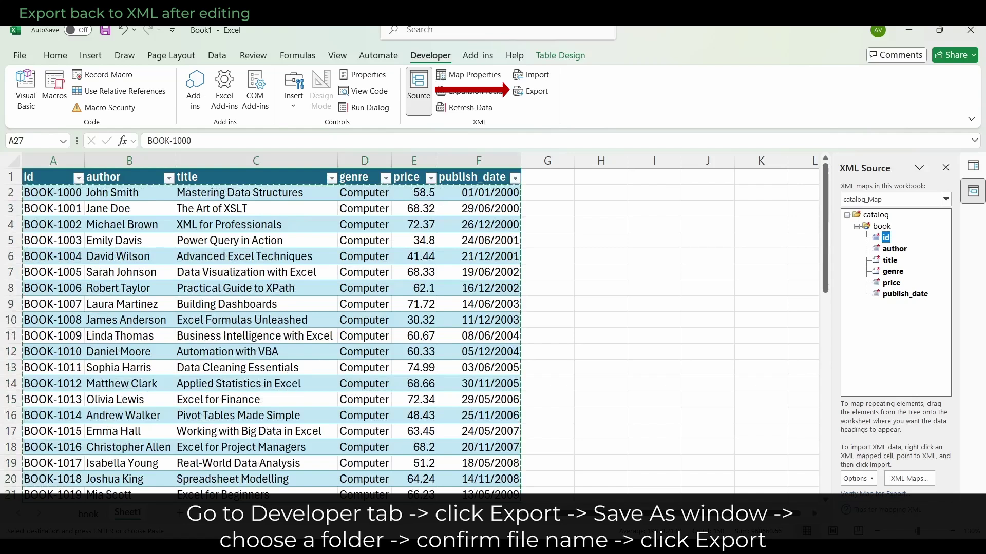
- Export the mapped table as an XML file named "catalog update" in the XML in Excel folder
{"action": "left_click", "coordinate": [531, 91]}
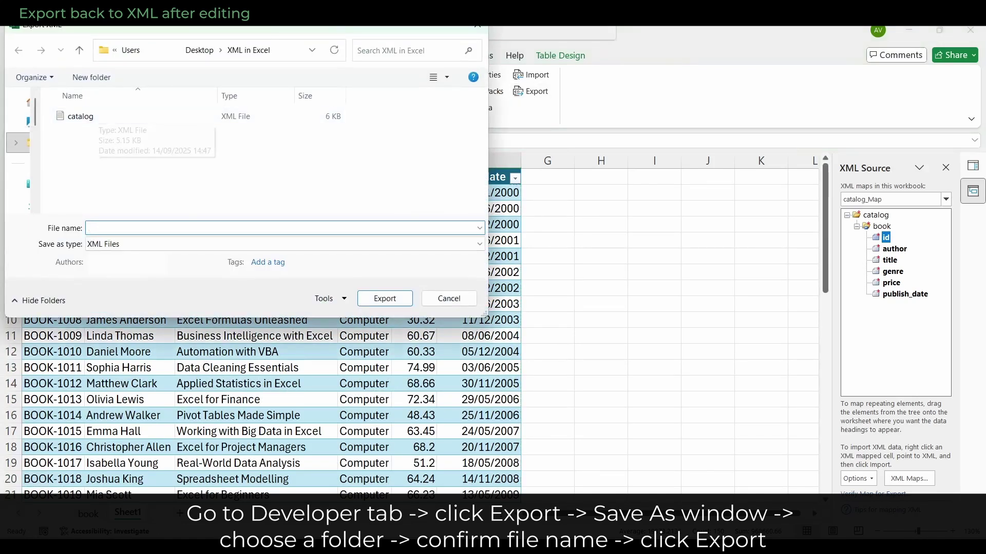
{"action": "left_click", "coordinate": [98, 117]}
{"action": "left_click", "coordinate": [121, 228]}
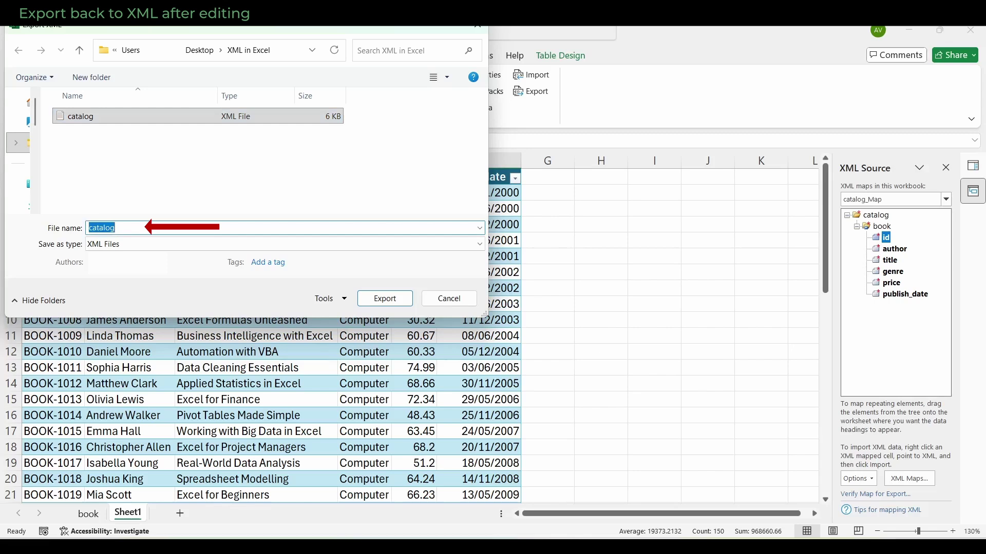
{"action": "key", "text": "End"}
{"action": "type", "text": "upda"}
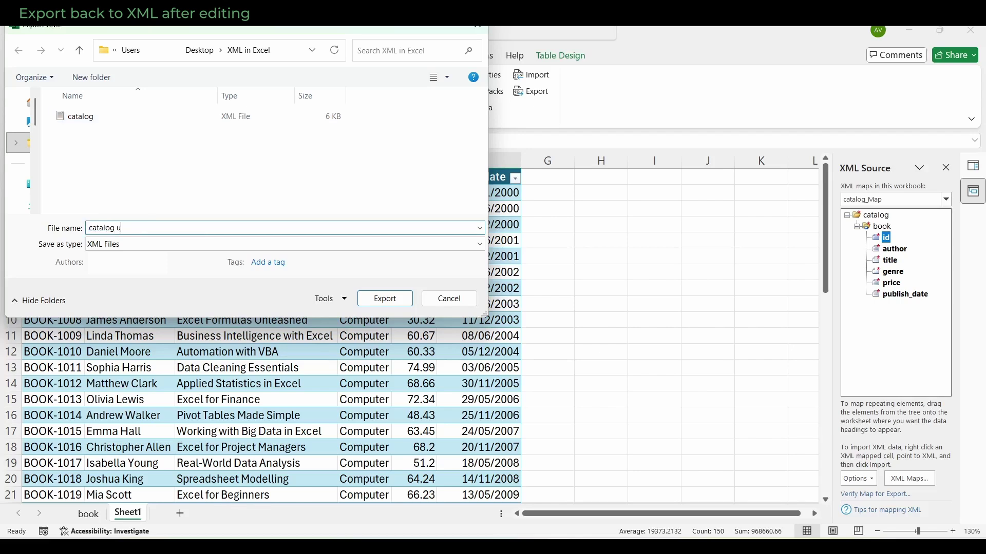
{"action": "type", "text": "te"}
{"action": "key", "text": "Return"}
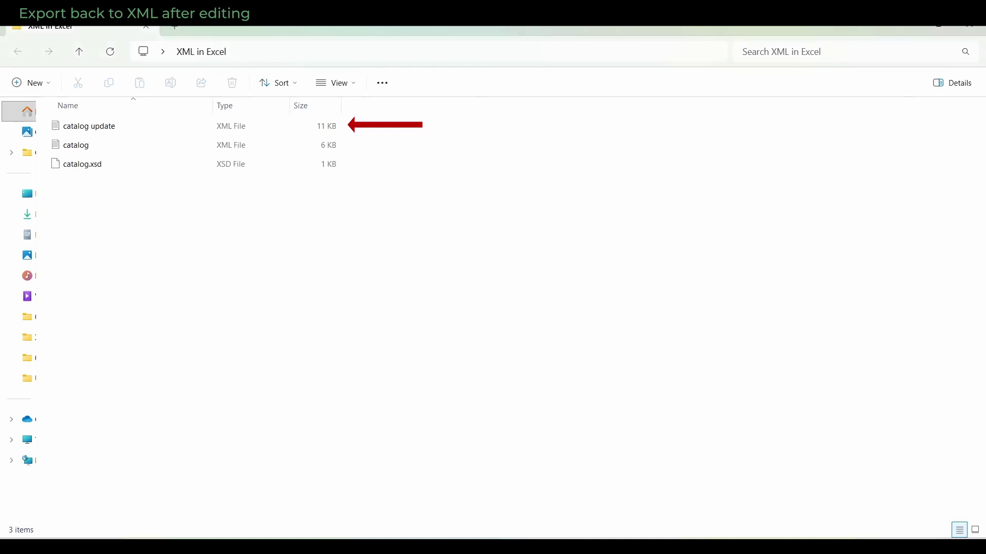